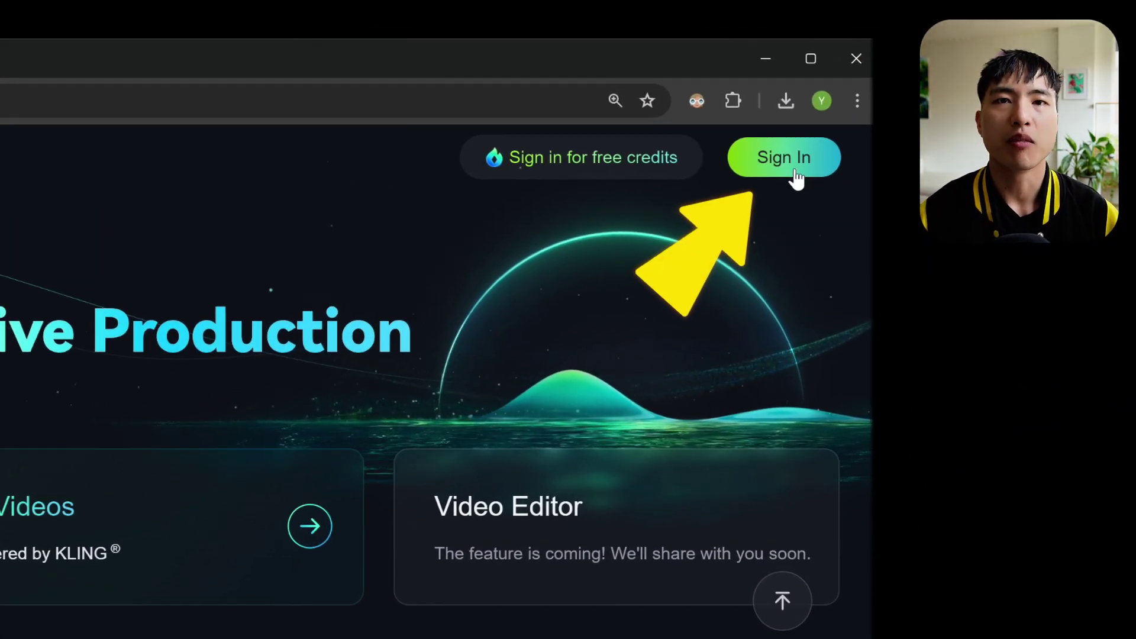
Create a new Kling AI account, then view the grazing horse gallery example on the home page.
left_click(795, 171)
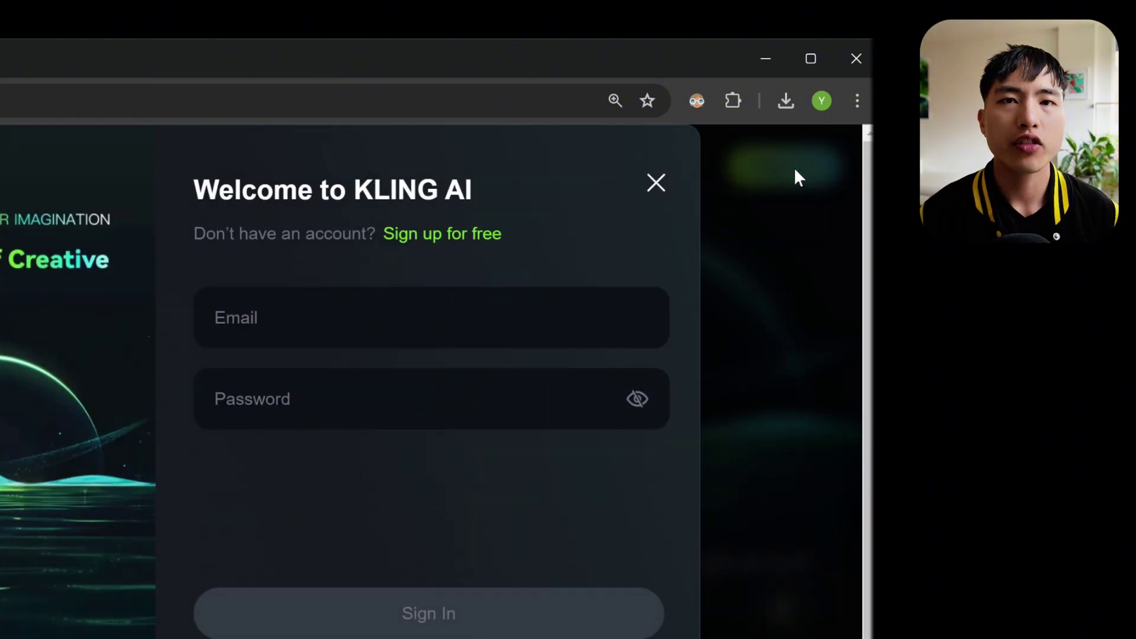
left_click(466, 243)
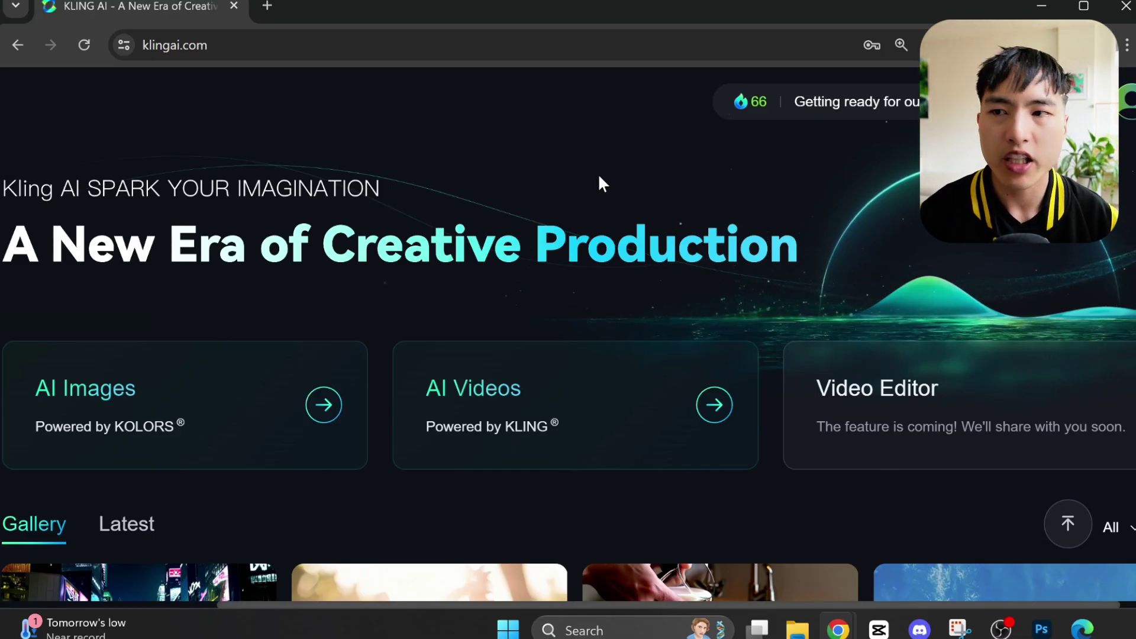
scroll(599, 177, "down", 5)
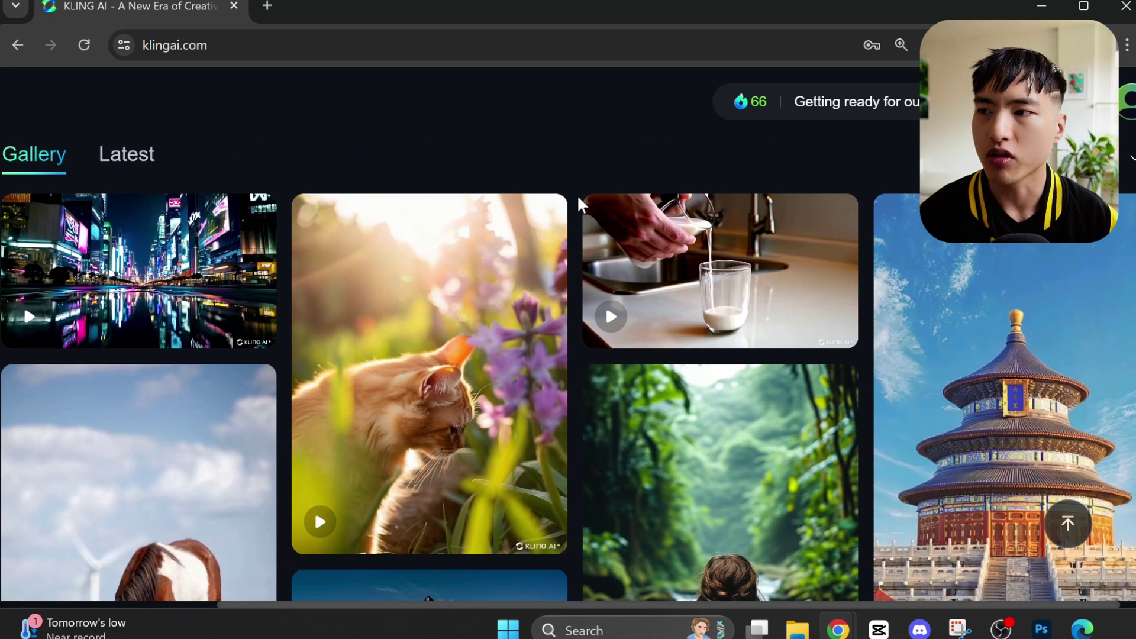
scroll(578, 194, "down", 1)
scroll(553, 232, "down", 2)
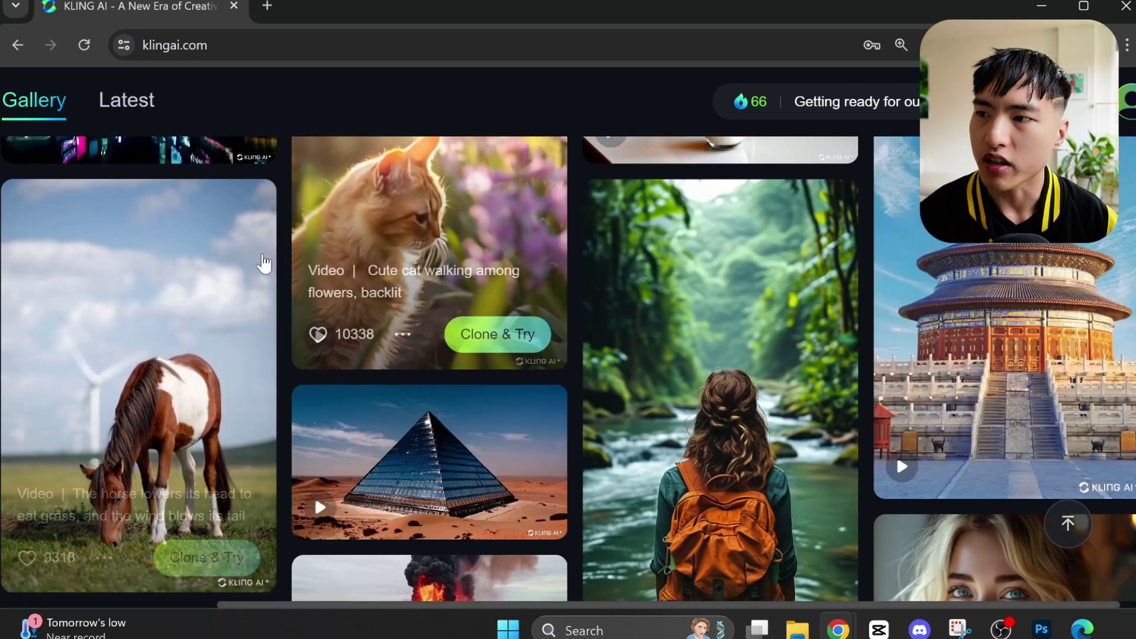
left_click(243, 254)
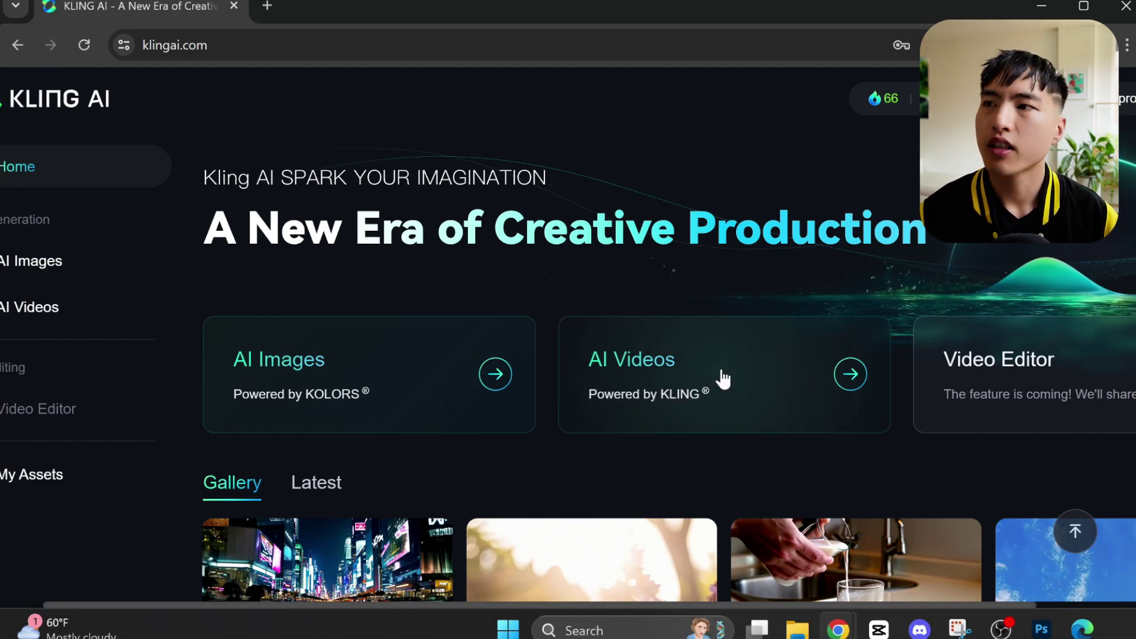
Open AI Videos and enter the backlit violinist-in-a-tunnel prompt on the Text to Video page.
left_click(724, 379)
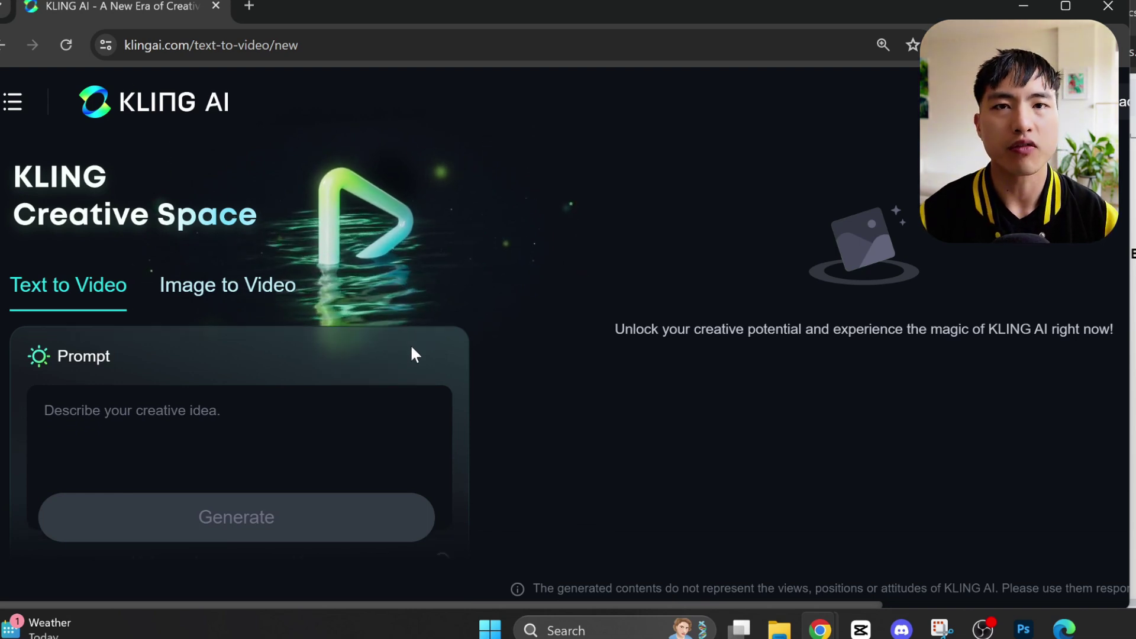
scroll(412, 354, "down", 2)
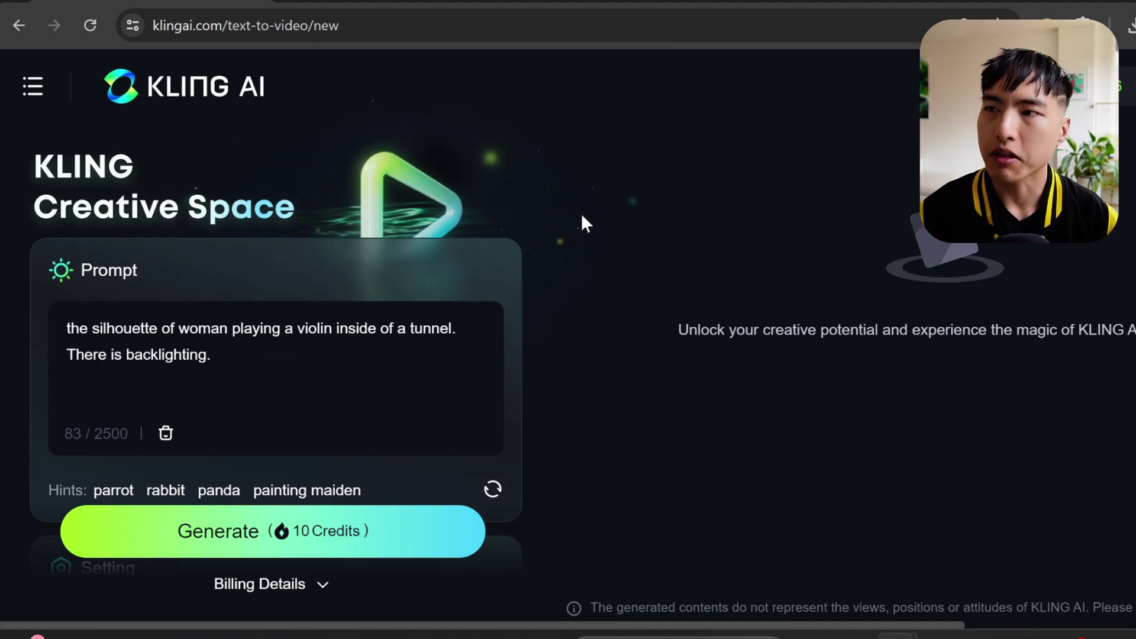
scroll(448, 262, "down", 1)
scroll(448, 258, "down", 4)
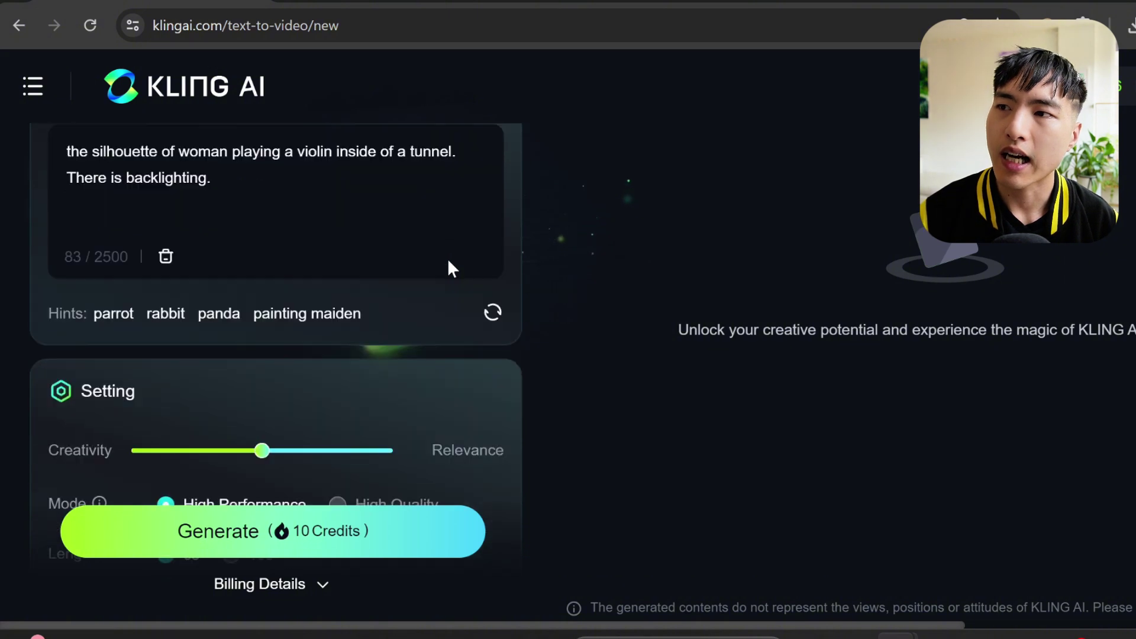
mouse_move(263, 333)
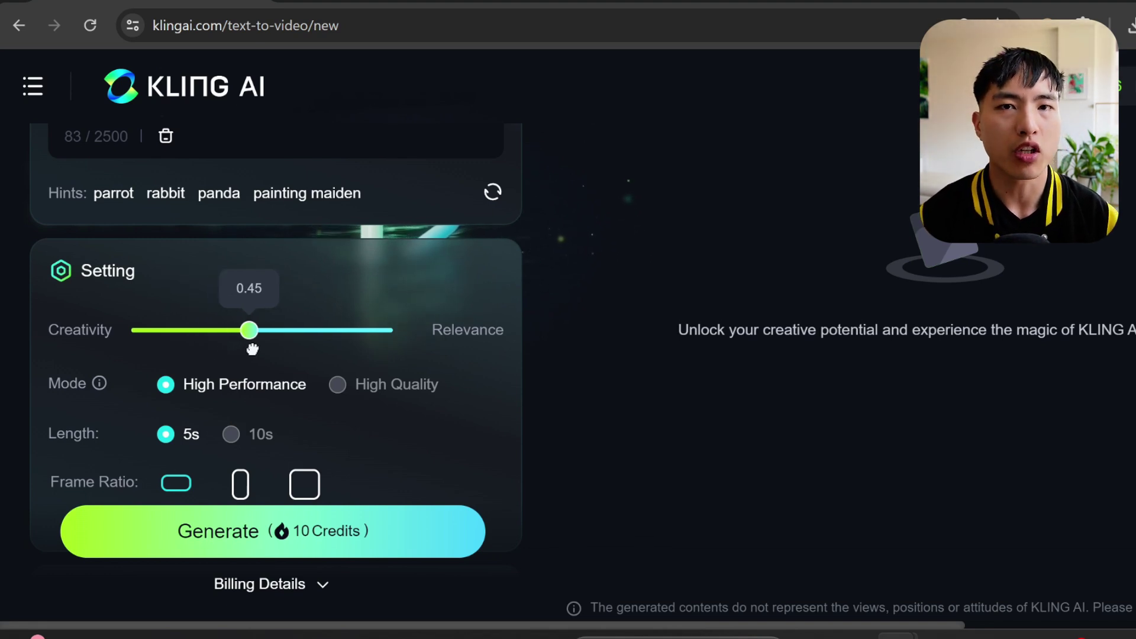
Set creativity versus relevance to about 0.45, keeping High Performance, 5s length and 16:9 ratio.
left_click_drag(254, 349, 262, 349)
mouse_move(402, 397)
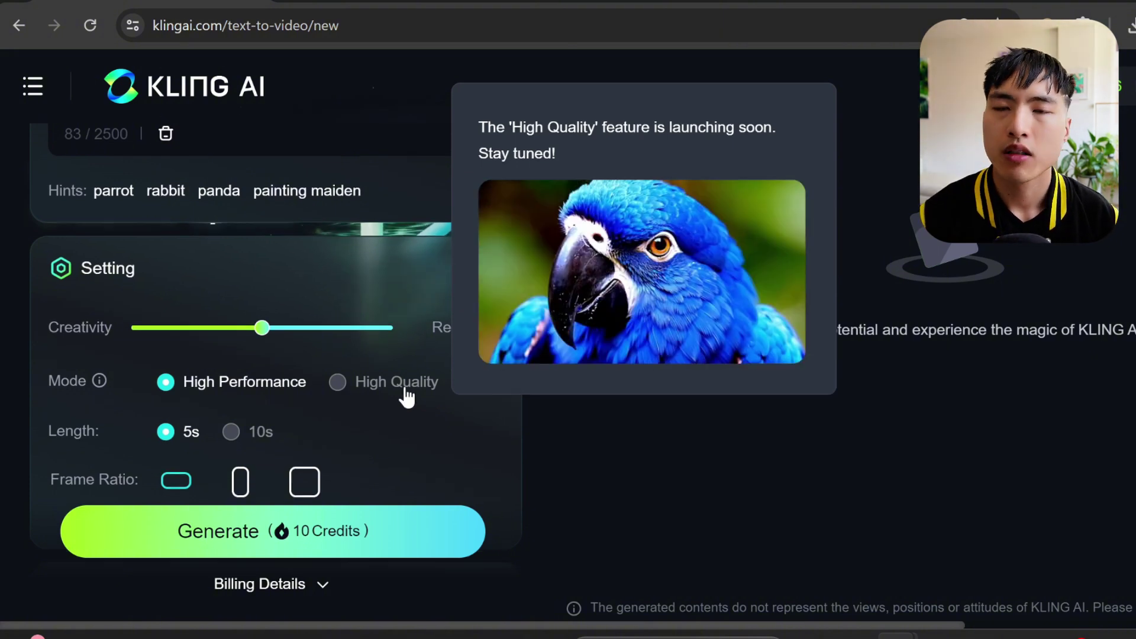
scroll(405, 396, "down", 2)
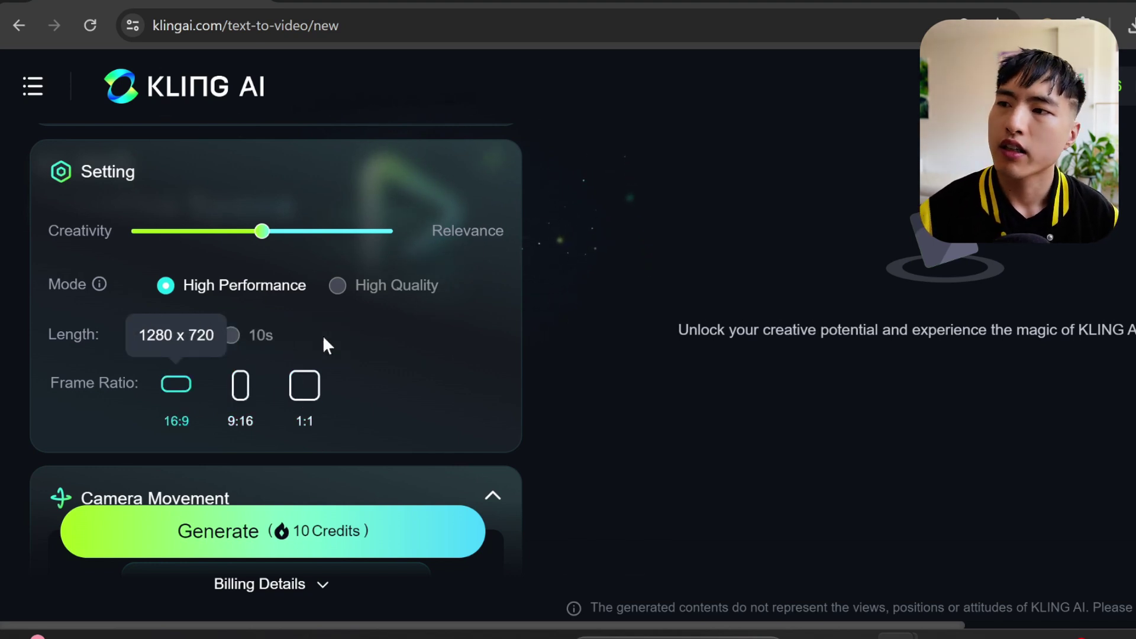
scroll(482, 329, "down", 5)
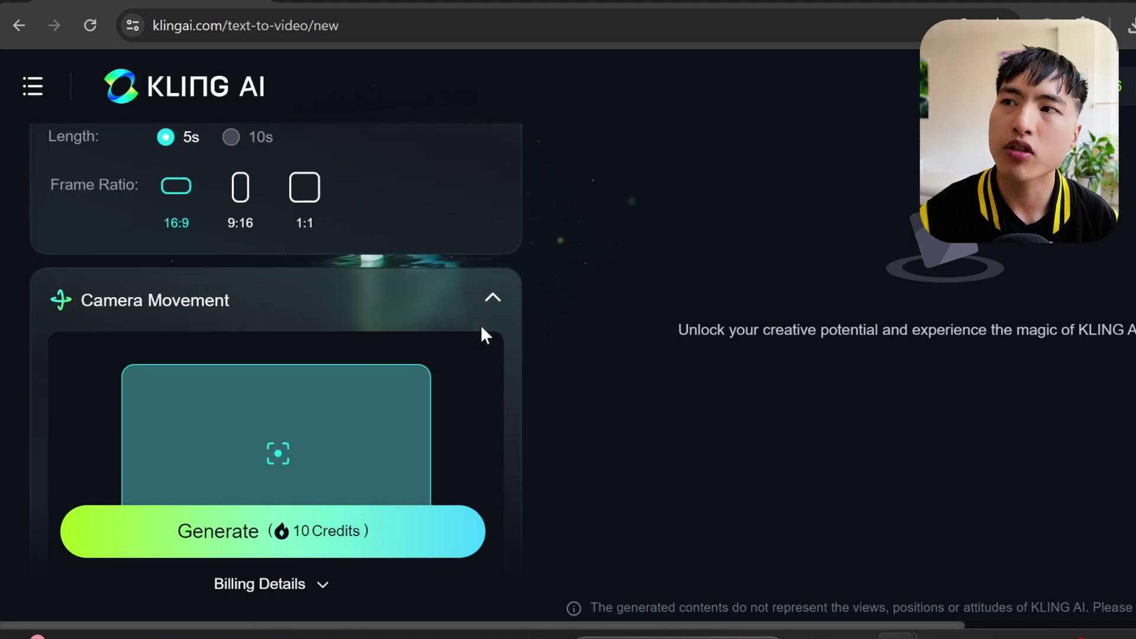
scroll(482, 330, "down", 2)
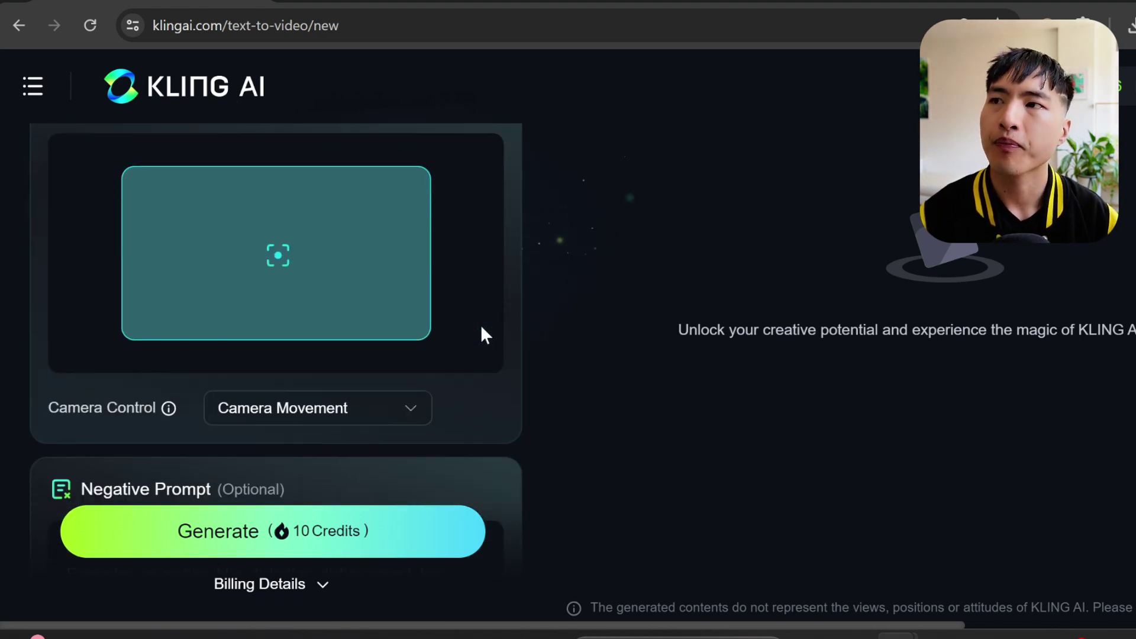
Choose Zoom as the camera control and adjust the zoom value up to 8, then back toward zero.
left_click(355, 408)
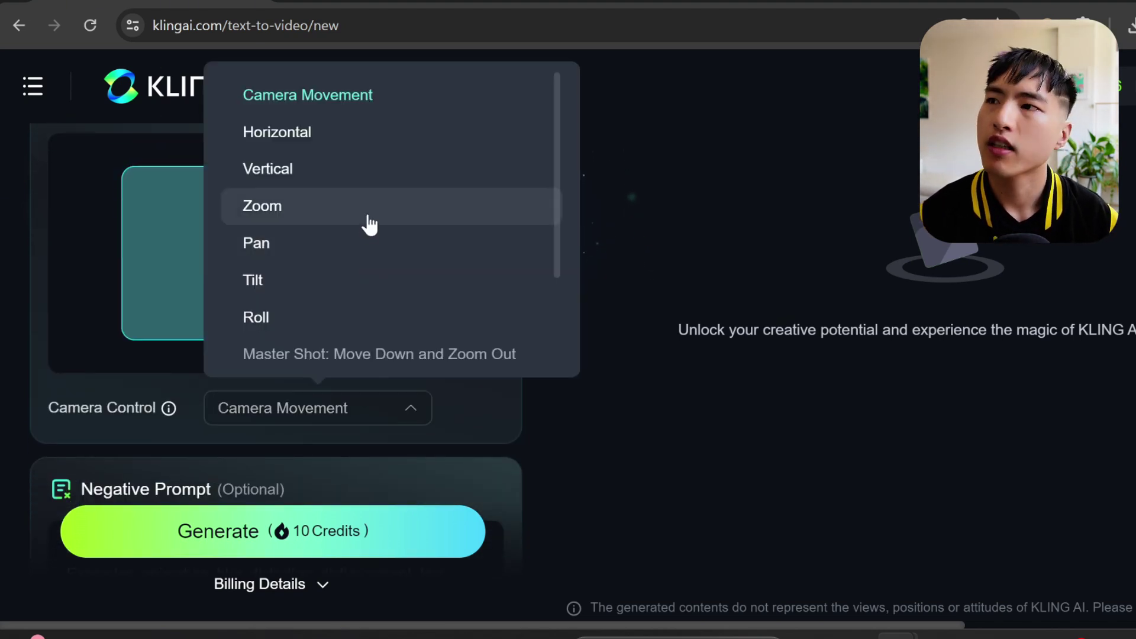
left_click(370, 224)
triple_click(416, 456)
triple_click(417, 456)
double_click(416, 456)
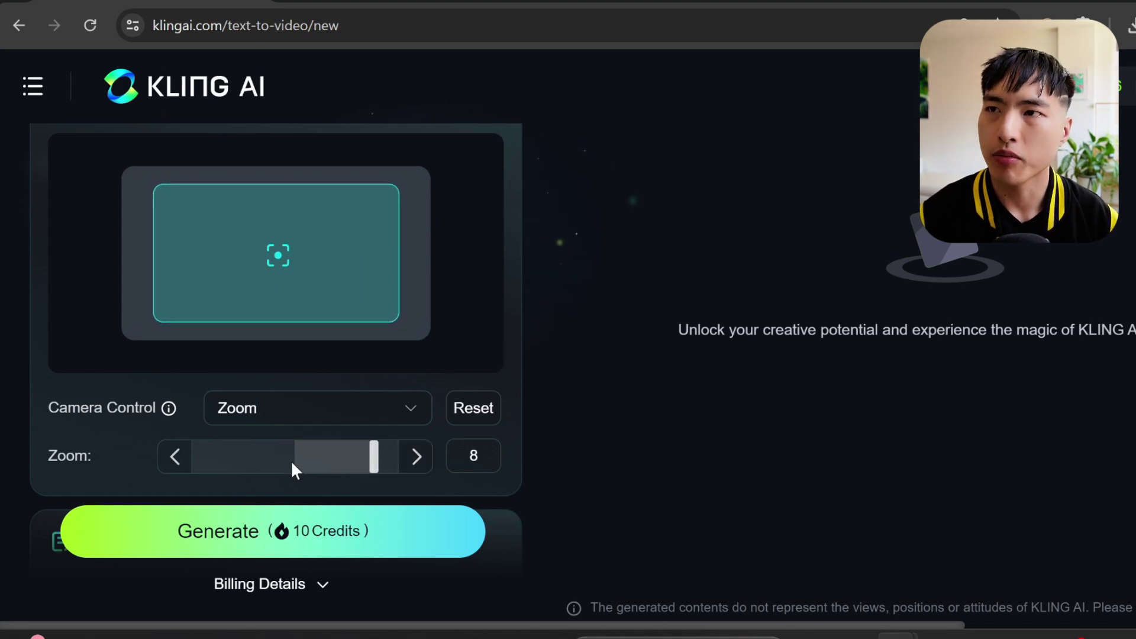
triple_click(175, 457)
double_click(174, 457)
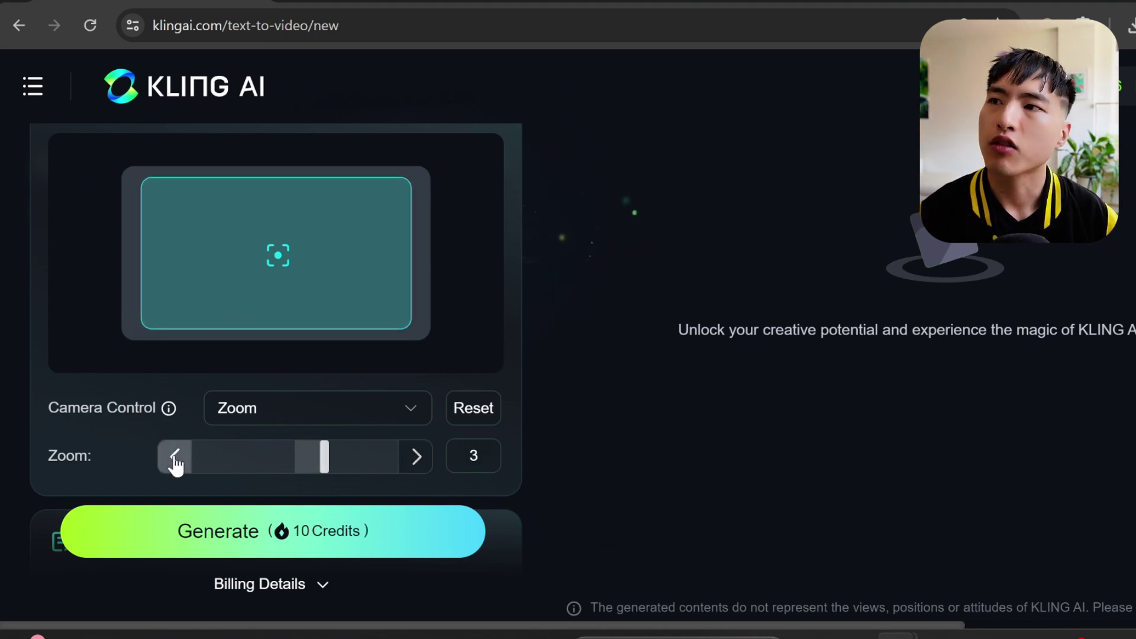
triple_click(175, 457)
Lower the zoom value to -7, then raise it back to a final value of 3.
left_click(175, 457)
triple_click(175, 457)
triple_click(174, 457)
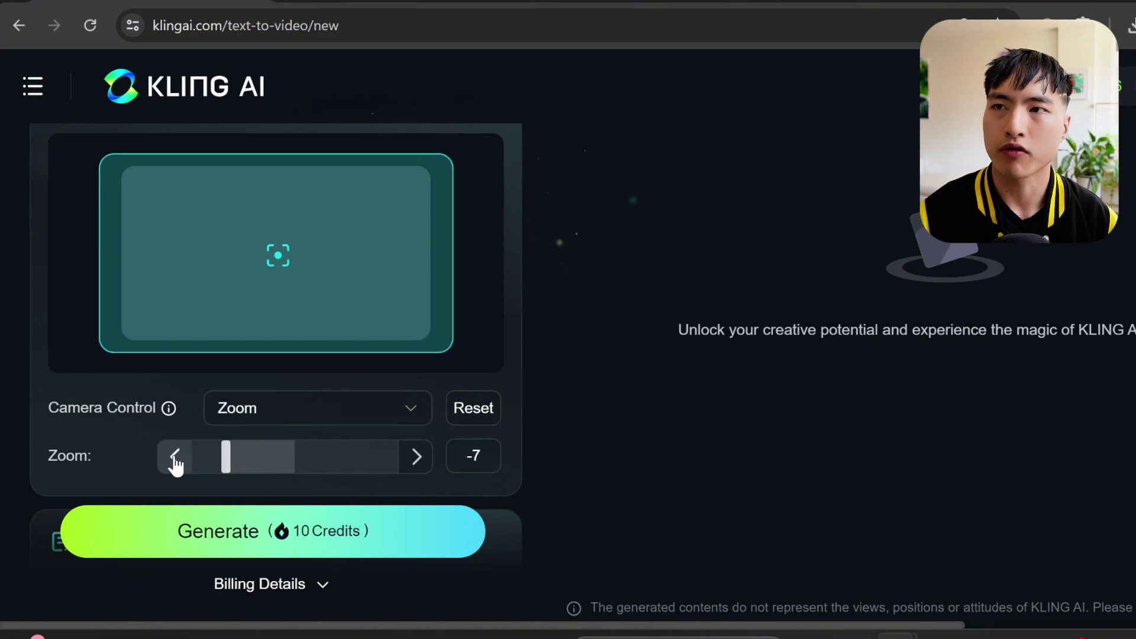
triple_click(416, 456)
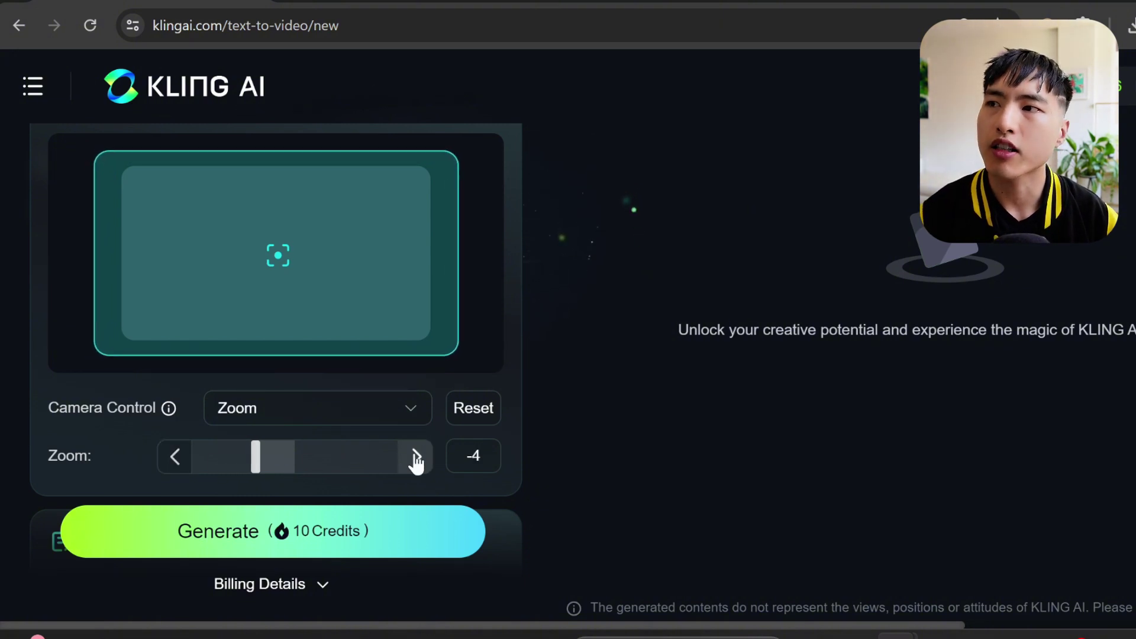
double_click(417, 456)
triple_click(417, 457)
double_click(417, 456)
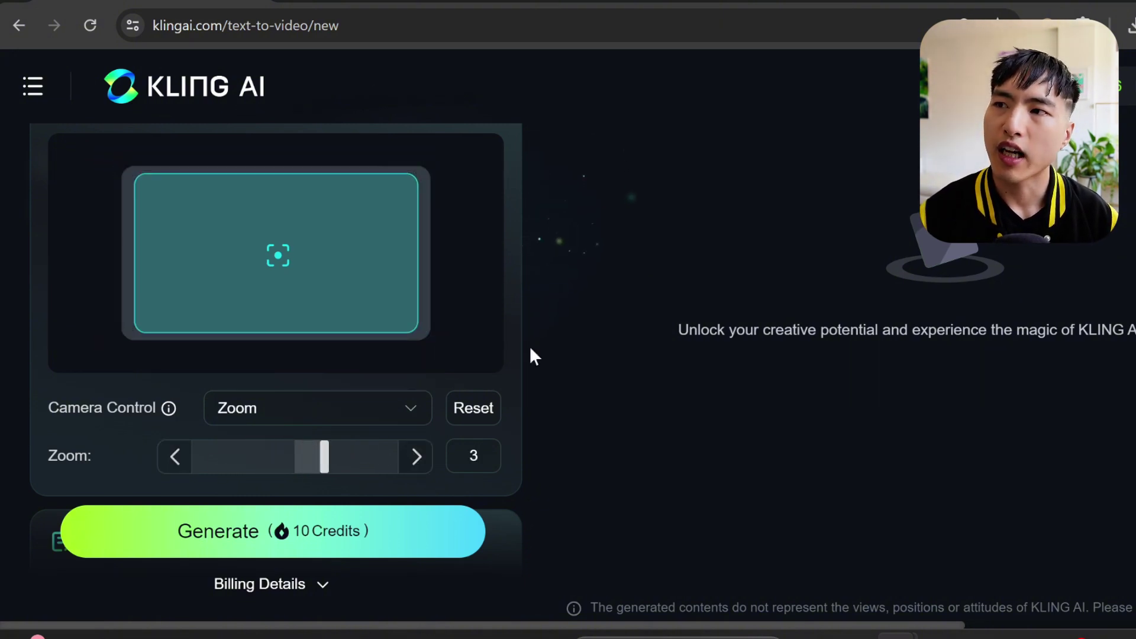
scroll(531, 349, "down", 4)
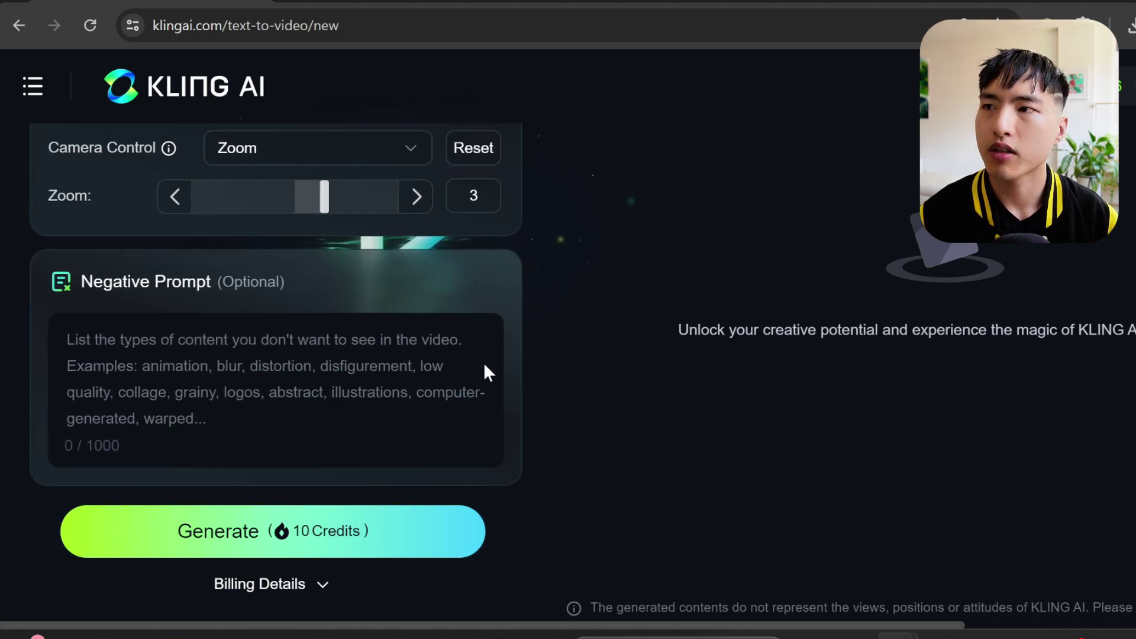
Paste 'distort, disfigure, blurry, low res, warp, deform' as the negative prompt and generate the video.
left_click(418, 377)
type("distort, disfigure, blurry, low res, warp, deform")
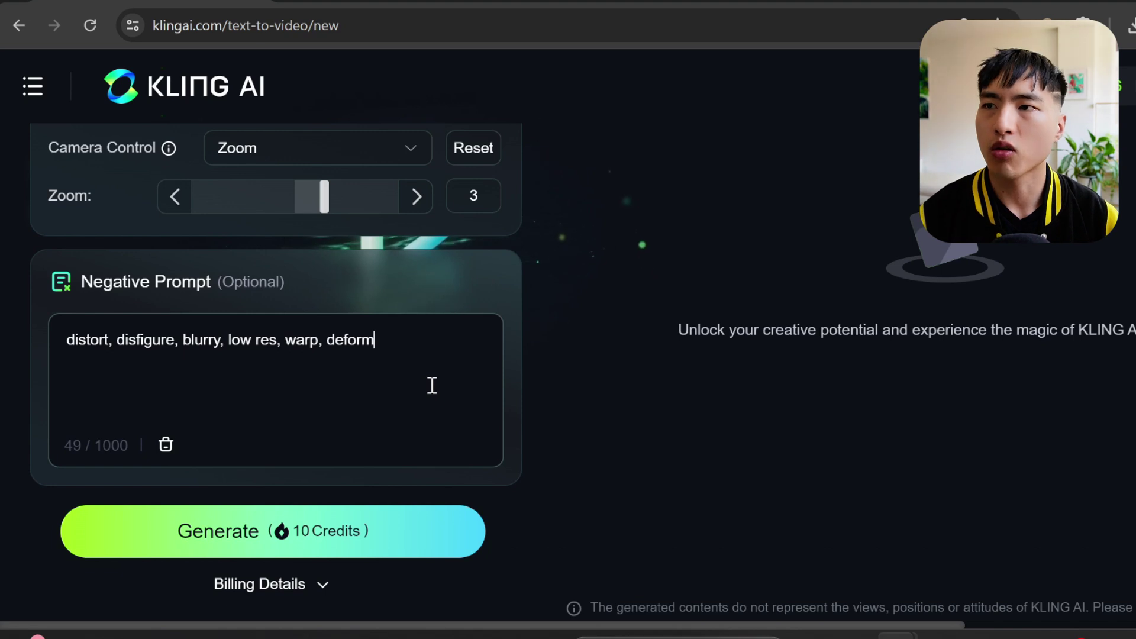
left_click(433, 542)
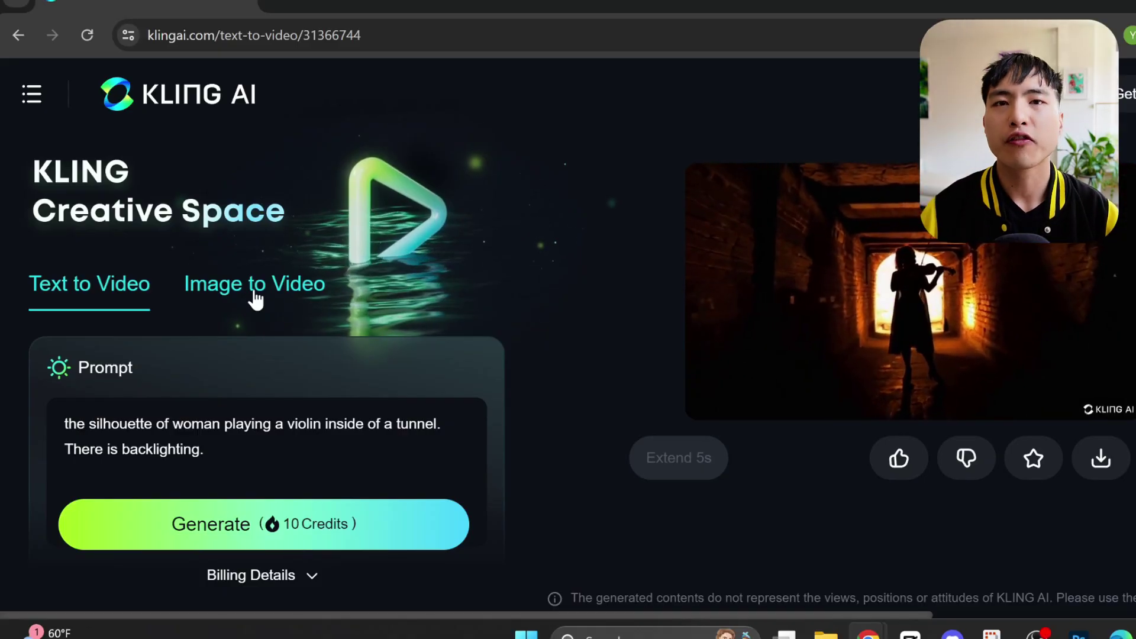
Switch to Image to Video and upload anime_girl.png as the reference image.
left_click(254, 285)
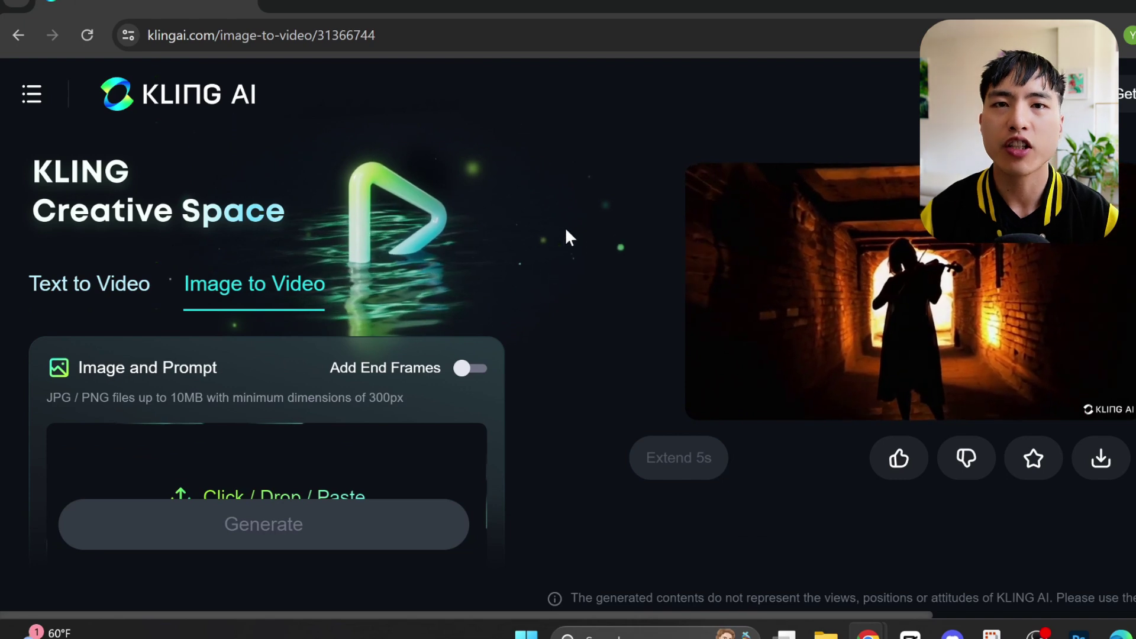
scroll(394, 354, "down", 2)
scroll(395, 338, "down", 2)
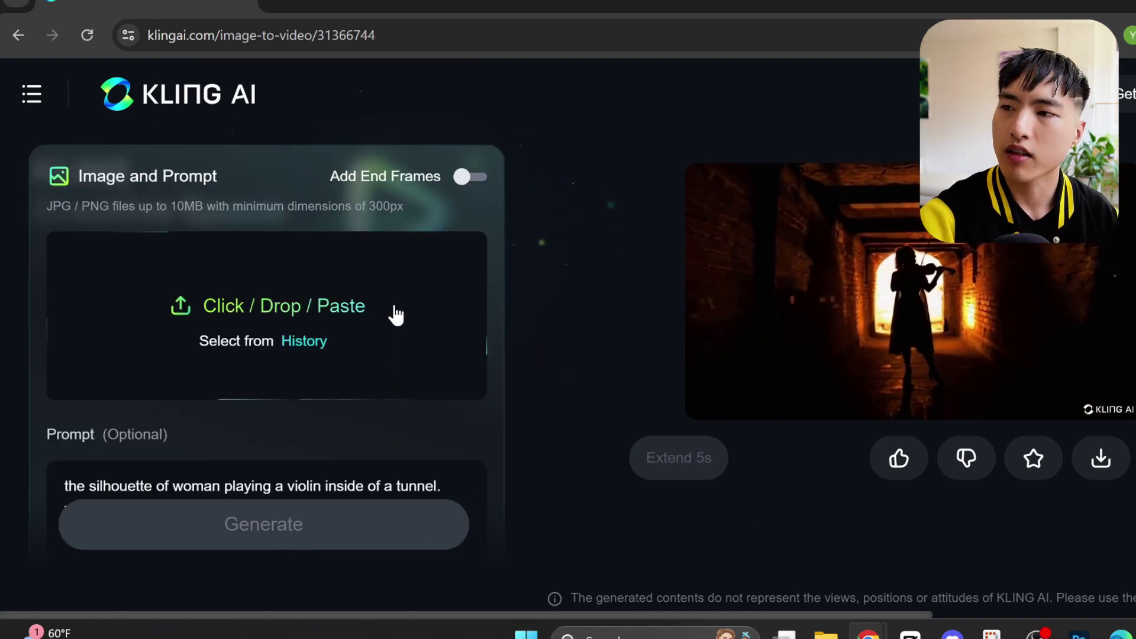
left_click(396, 314)
double_click(254, 187)
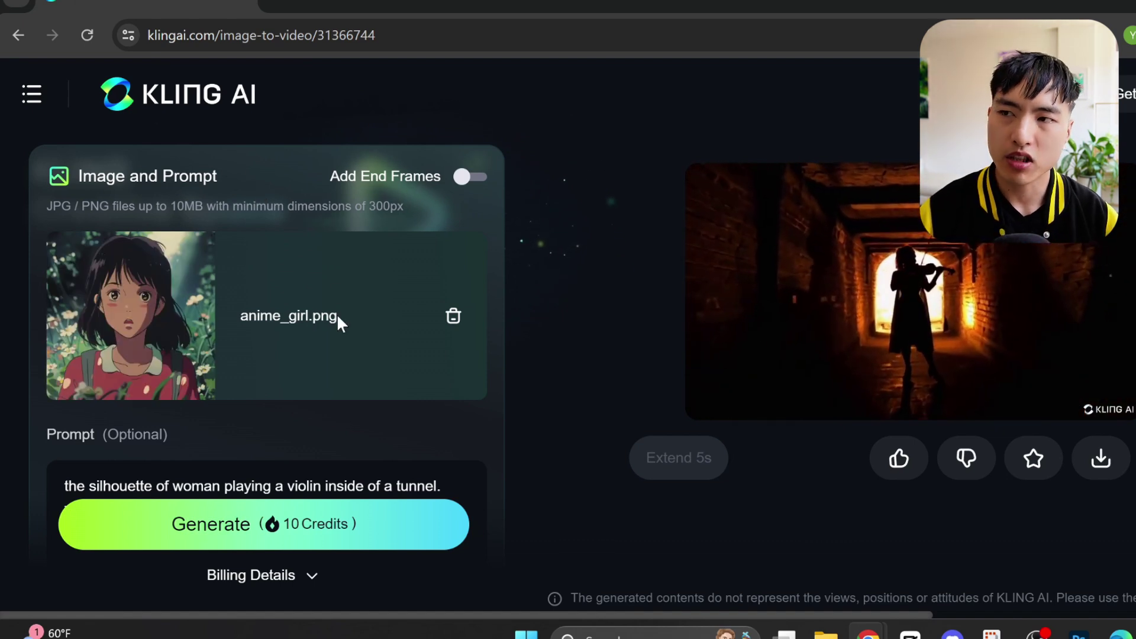
Replace the prompt with 'an anime animation of a woman' and start the image-to-video generation.
scroll(336, 314, "down", 2)
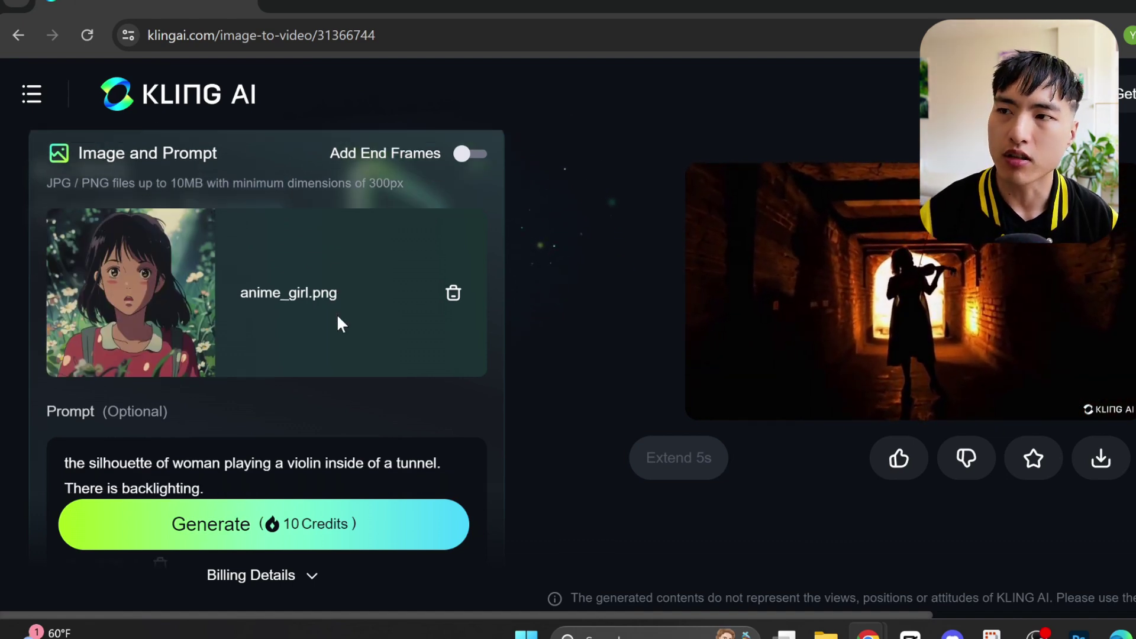
triple_click(251, 481)
type("an anime animation of a woman")
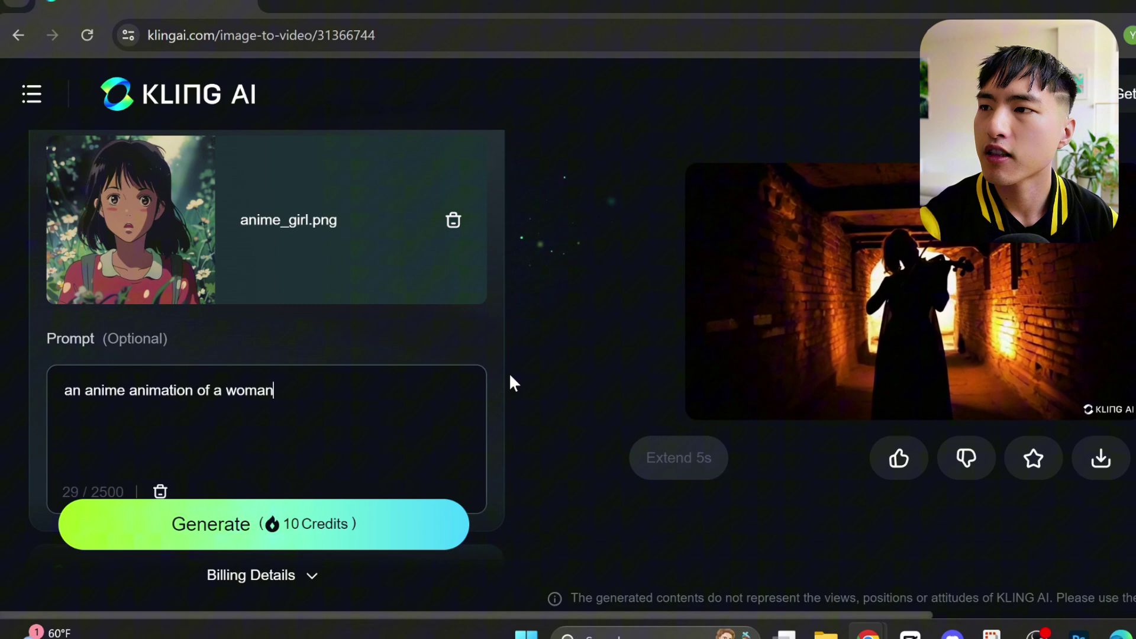
scroll(499, 385, "down", 8)
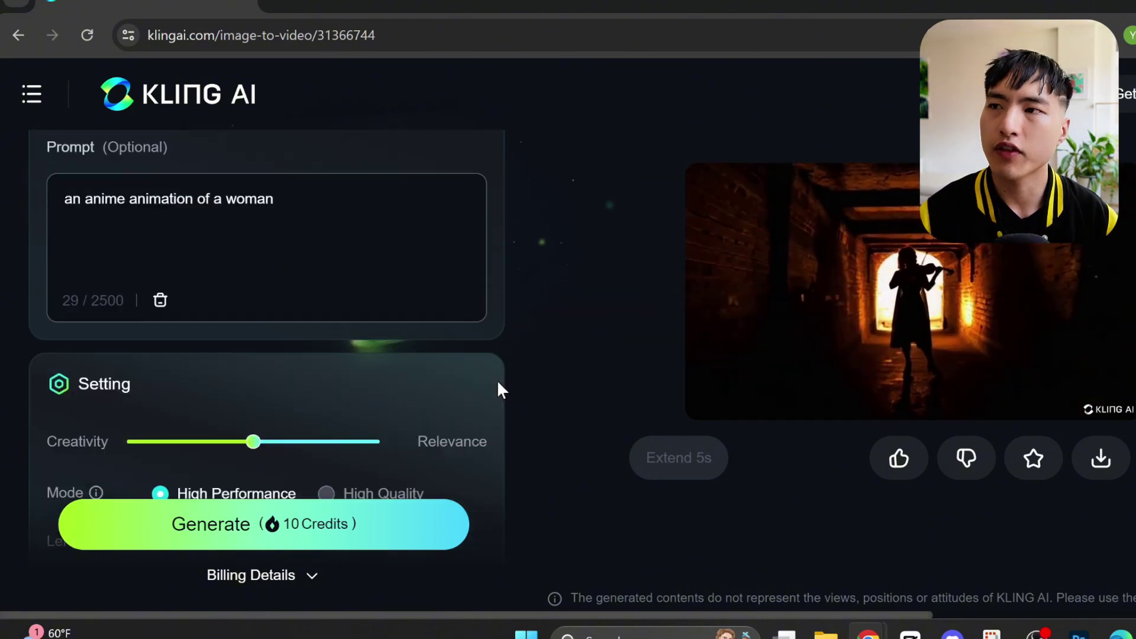
scroll(498, 382, "down", 1)
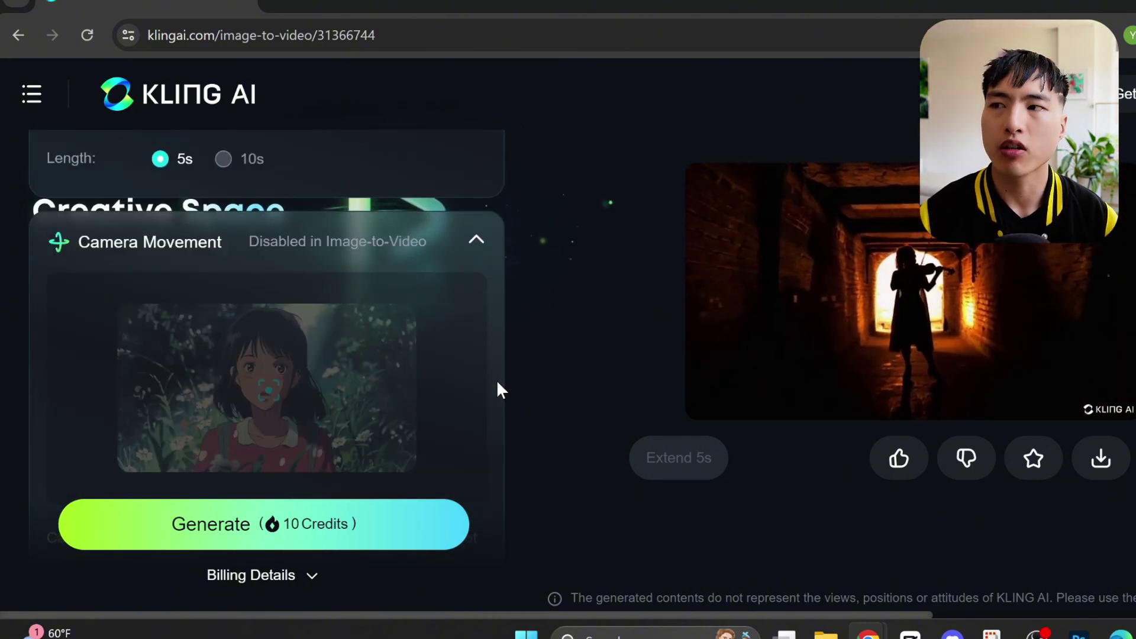
scroll(497, 384, "down", 6)
scroll(497, 384, "down", 2)
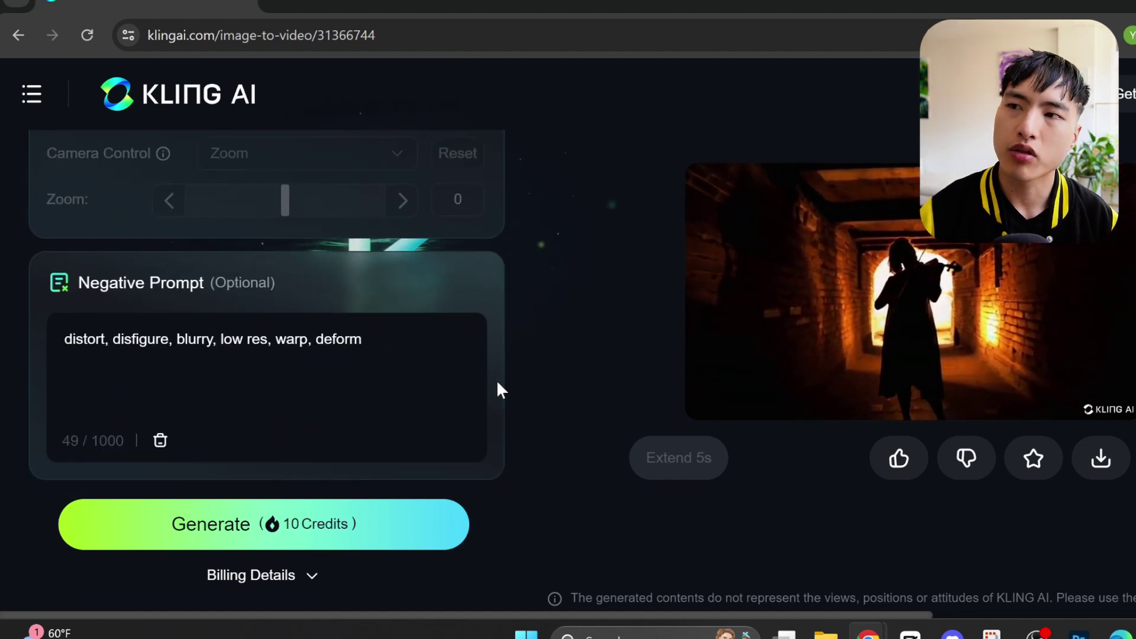
left_click(416, 527)
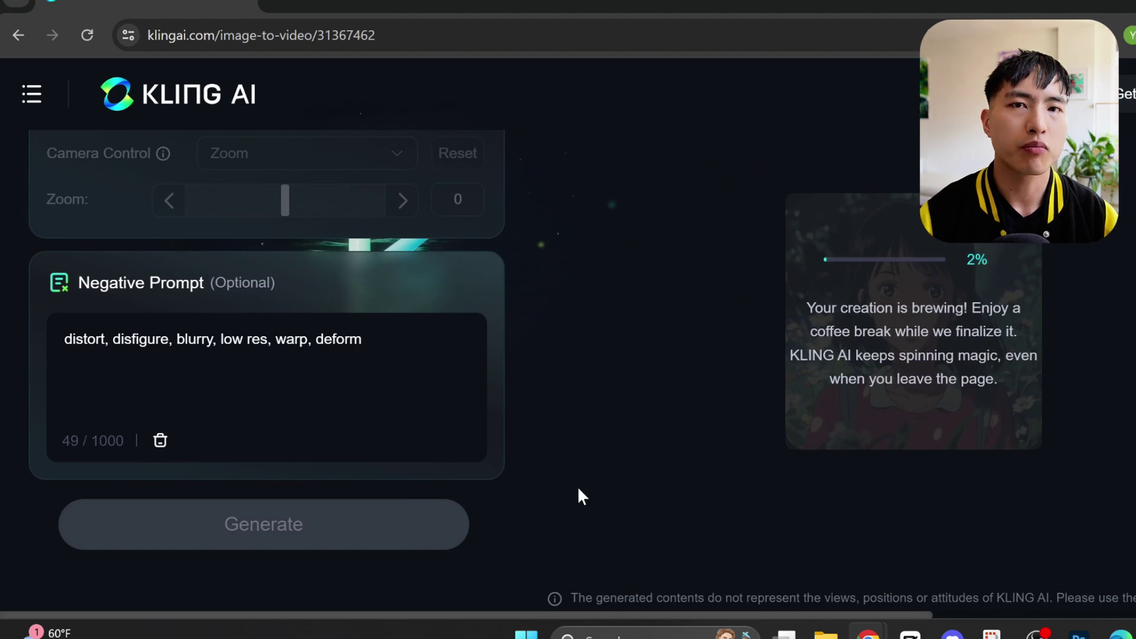